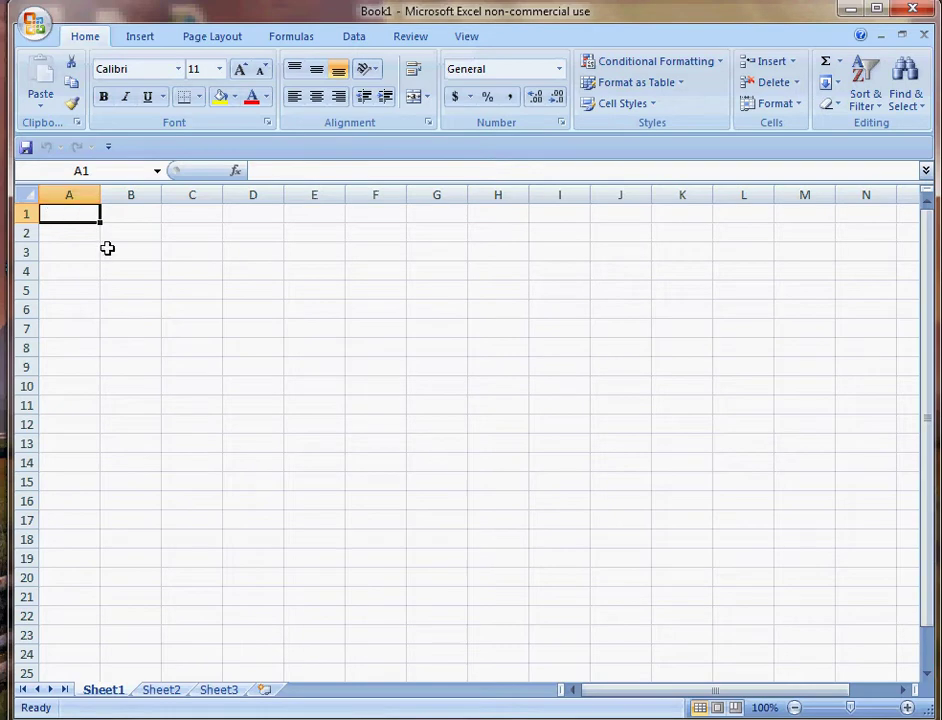
# Examine how the displayed cell reference follows the selection by selecting B2, A1, C5, C3 and F10
pyautogui.click(92, 234)
pyautogui.click(106, 212)
pyautogui.click(95, 215)
pyautogui.click(107, 226)
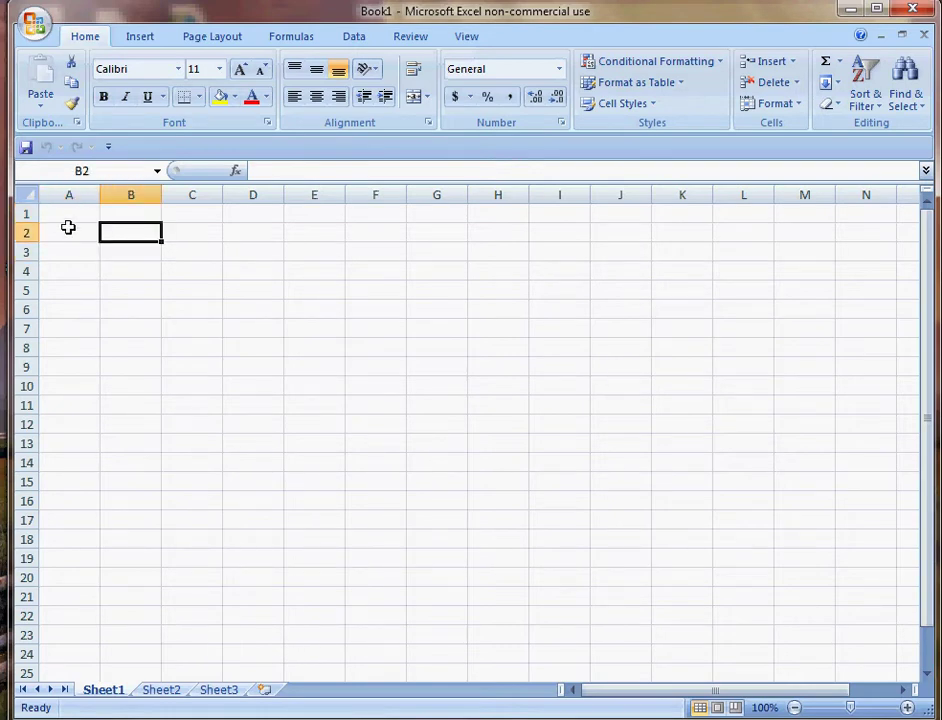
pyautogui.click(60, 206)
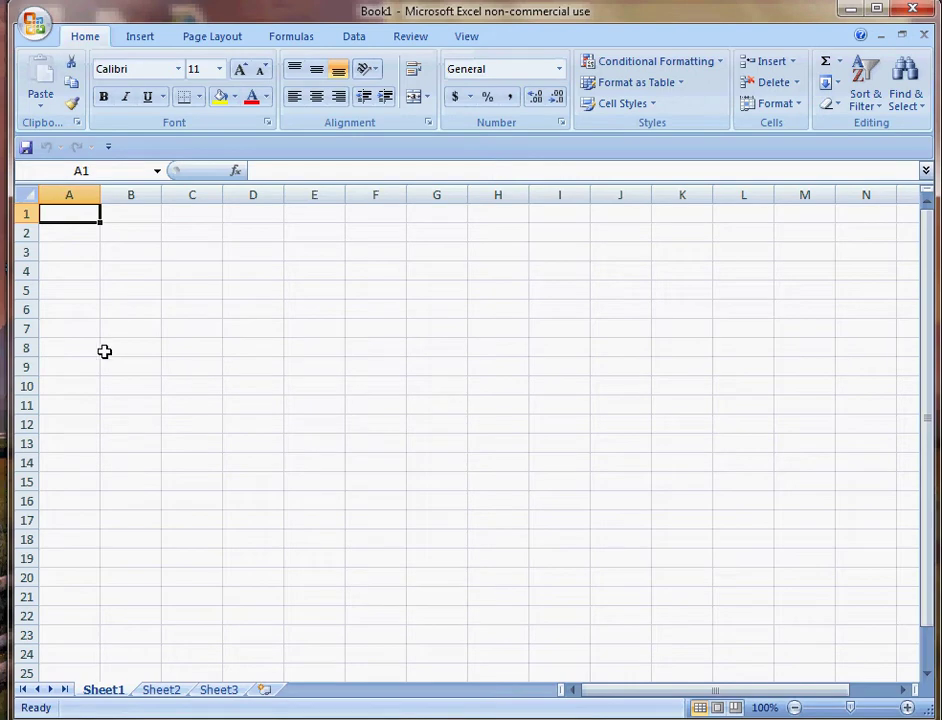
pyautogui.click(178, 288)
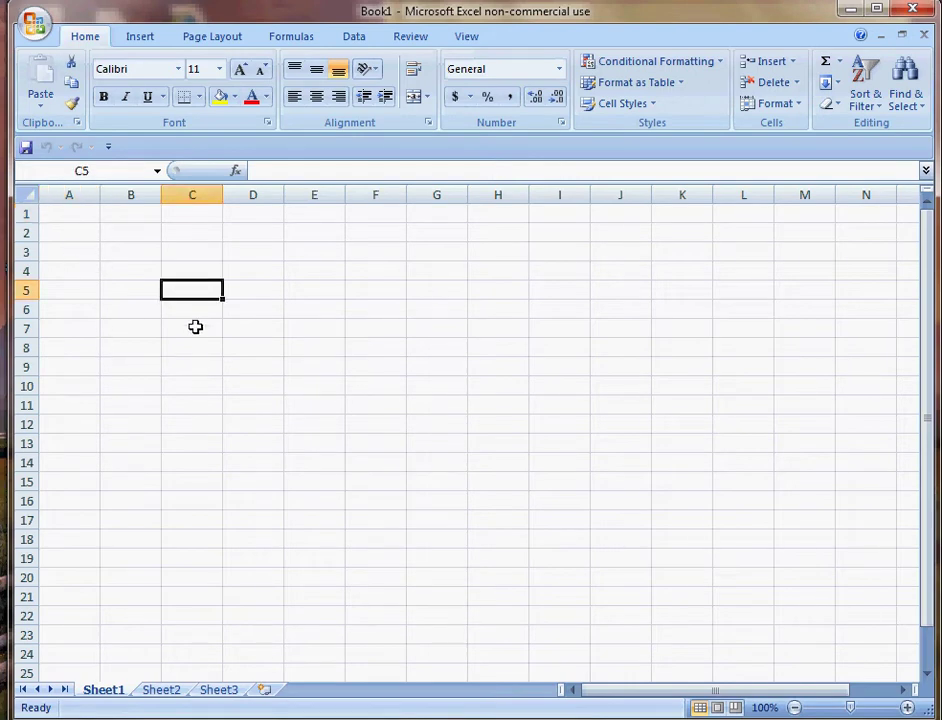
pyautogui.click(61, 172)
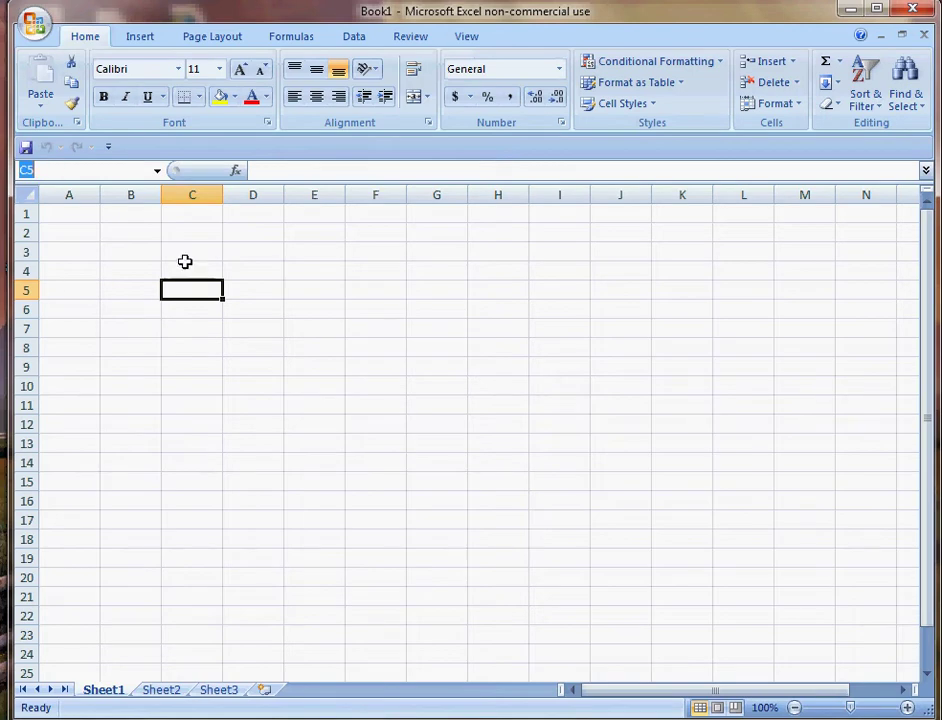
pyautogui.click(207, 290)
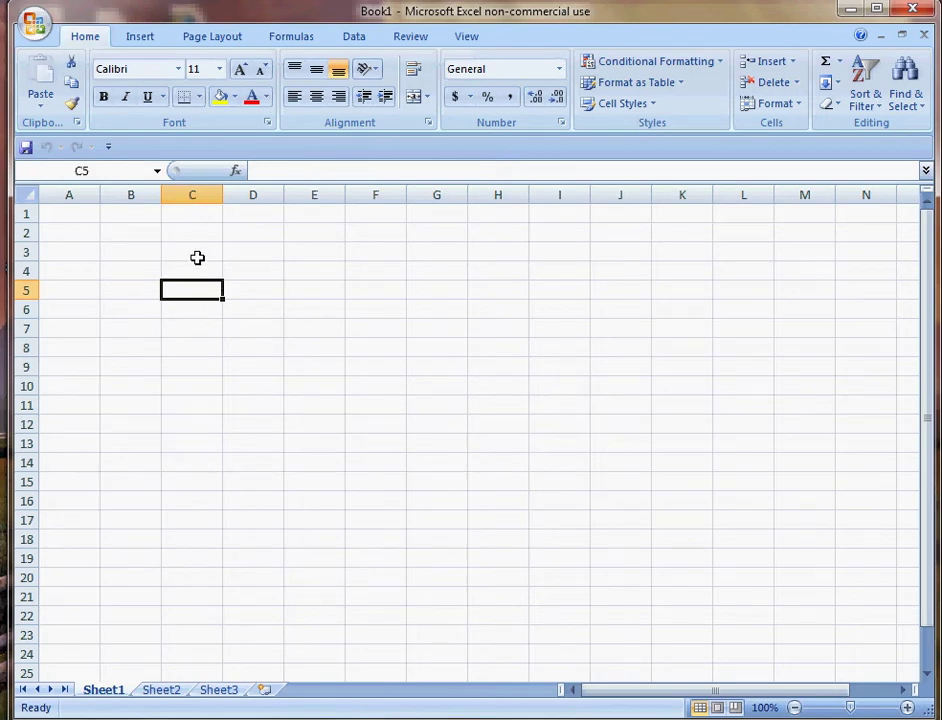
pyautogui.click(197, 256)
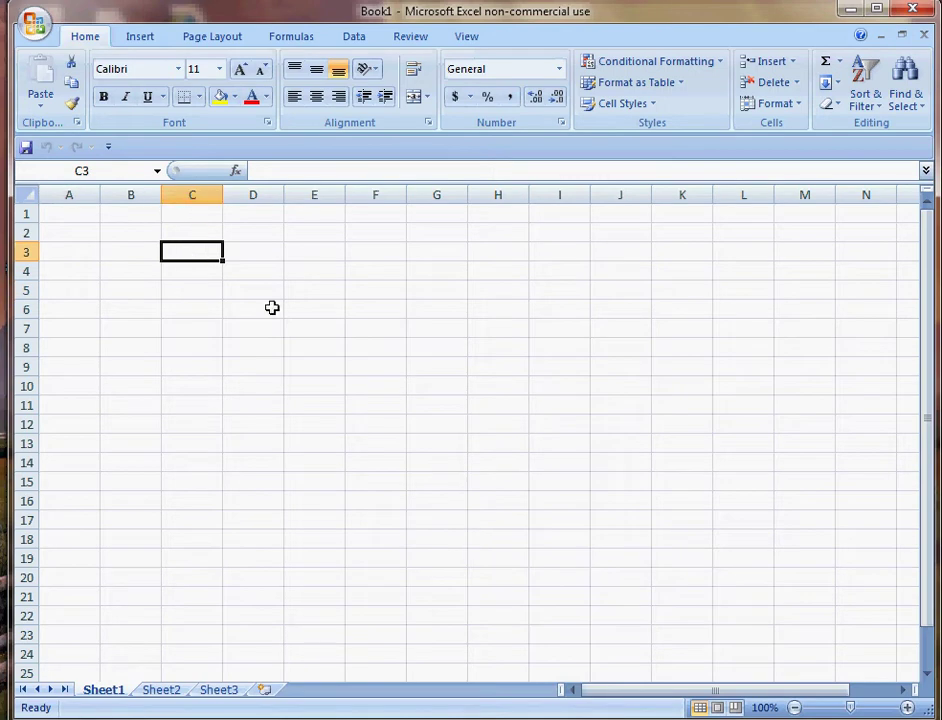
pyautogui.click(375, 386)
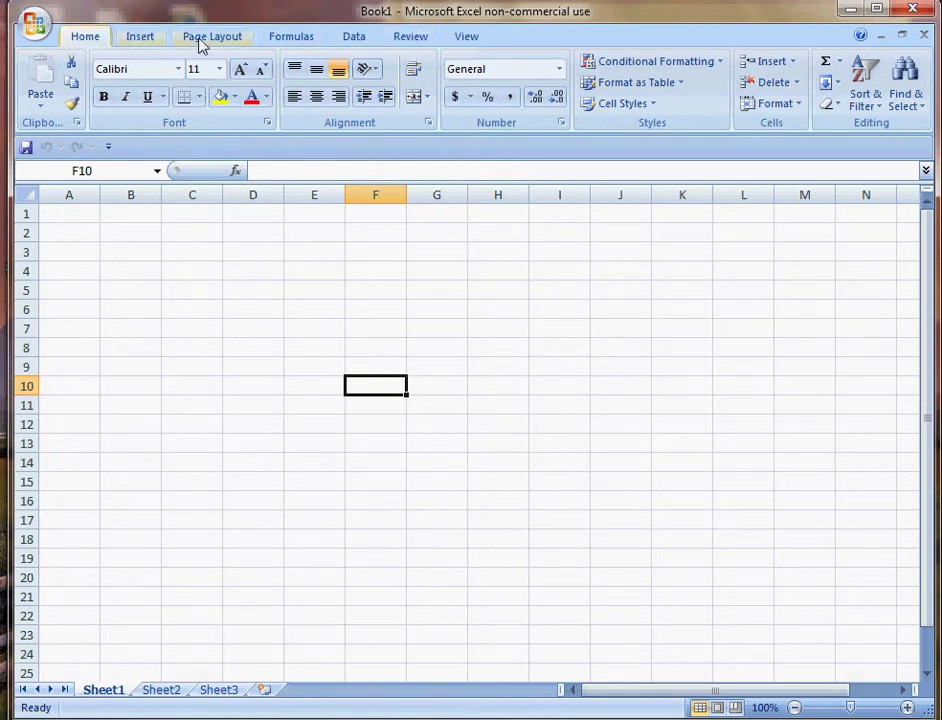
# Review the insert, page layout, formula, data, review and view commands, plus the available fonts and font sizes
pyautogui.click(160, 38)
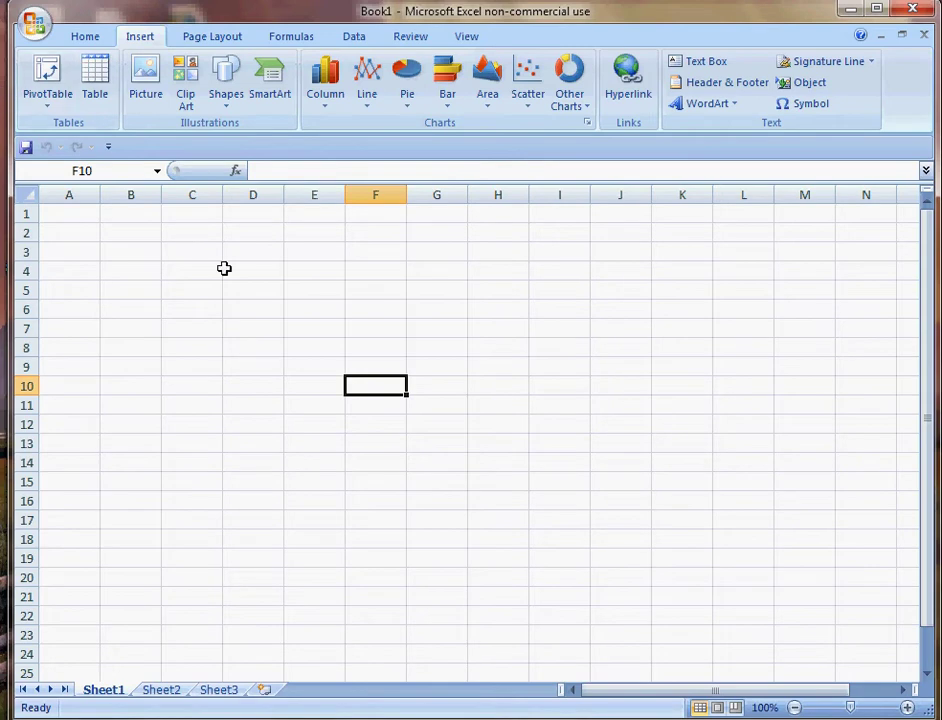
pyautogui.click(216, 37)
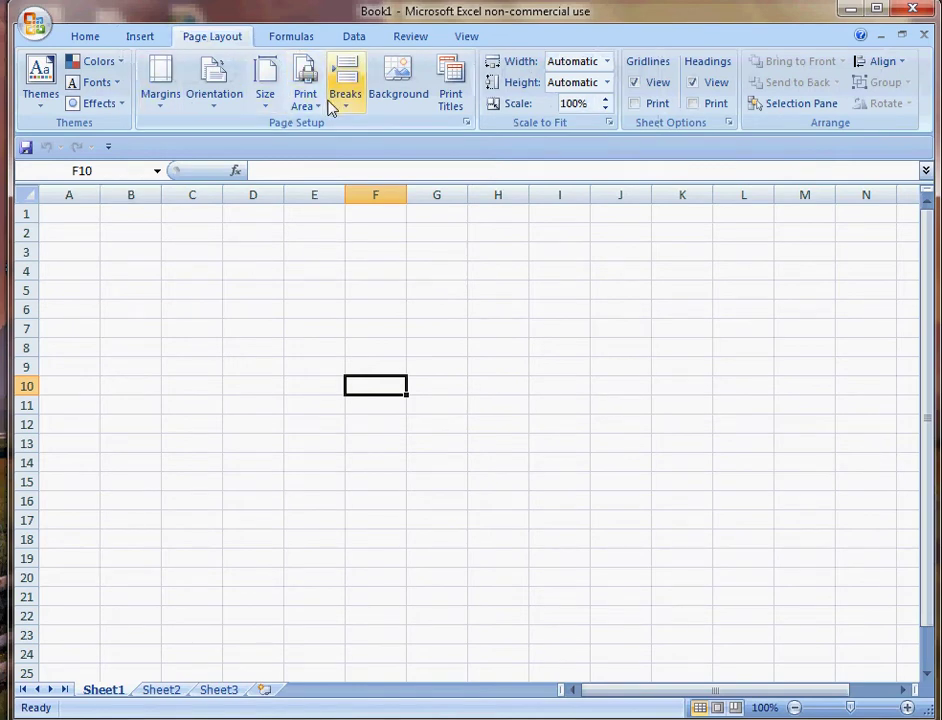
pyautogui.click(273, 39)
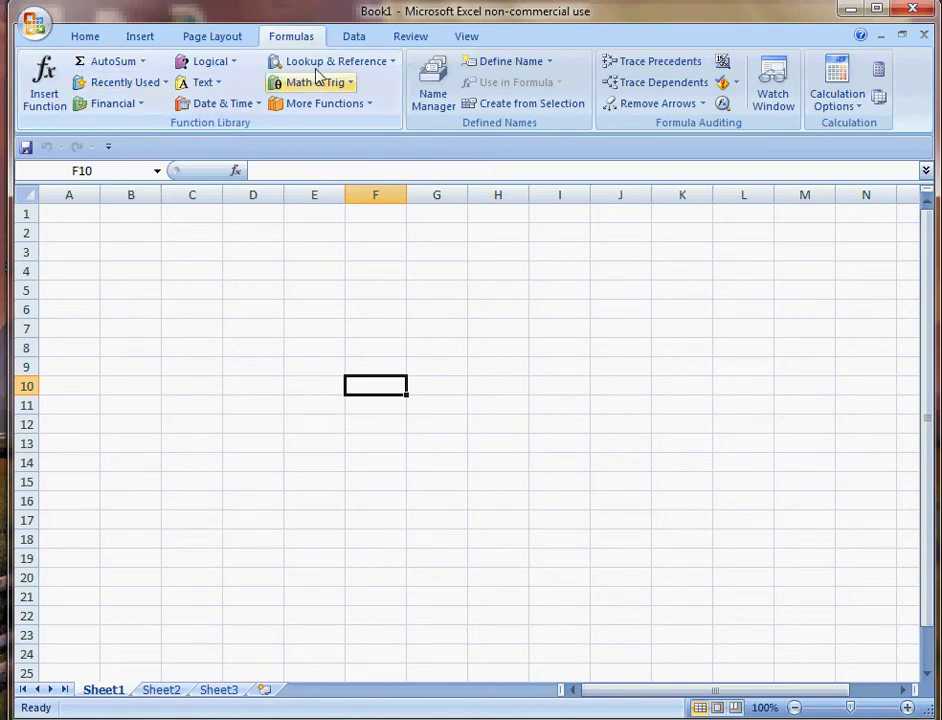
pyautogui.click(350, 38)
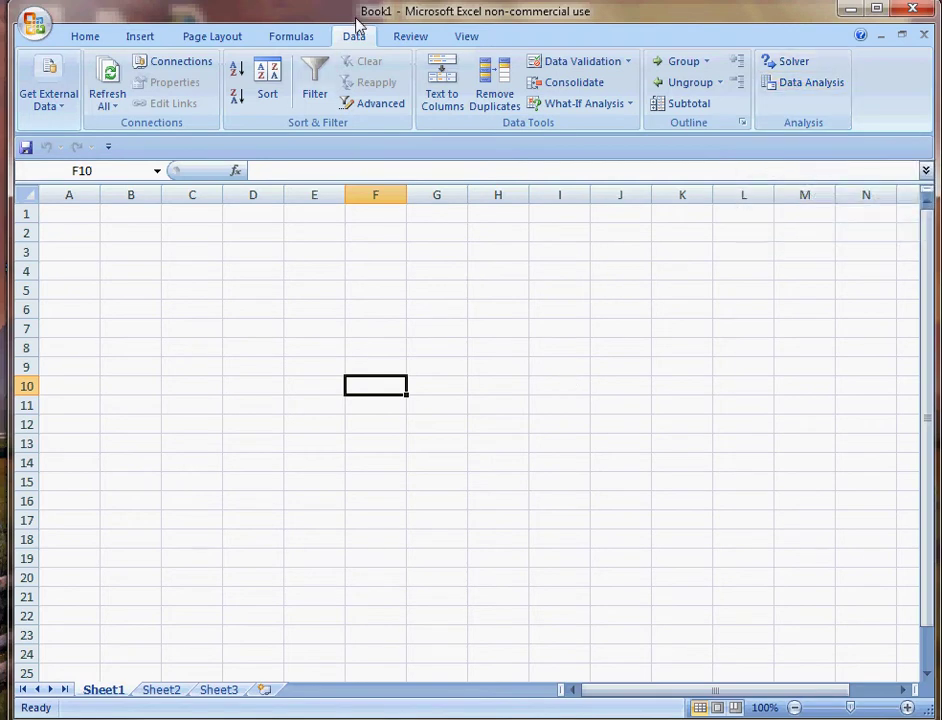
pyautogui.click(410, 37)
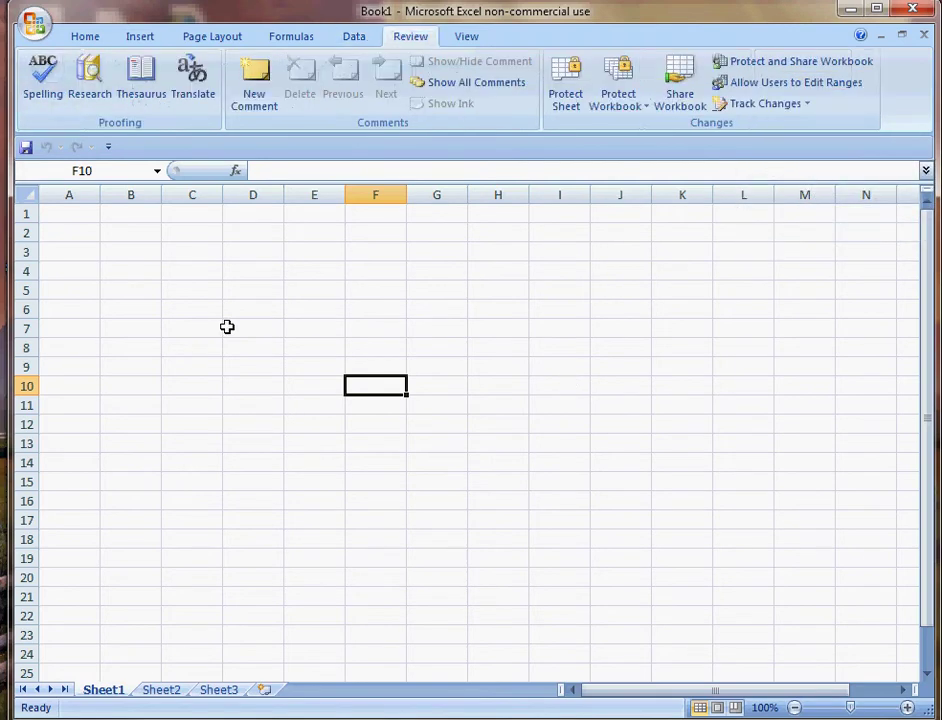
pyautogui.click(468, 34)
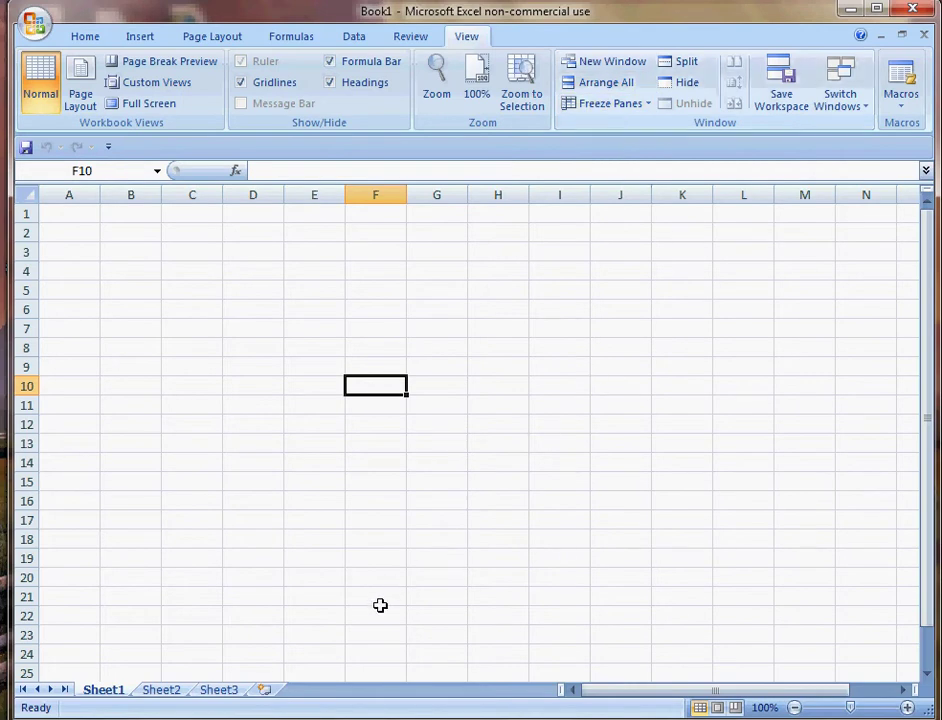
pyautogui.click(80, 38)
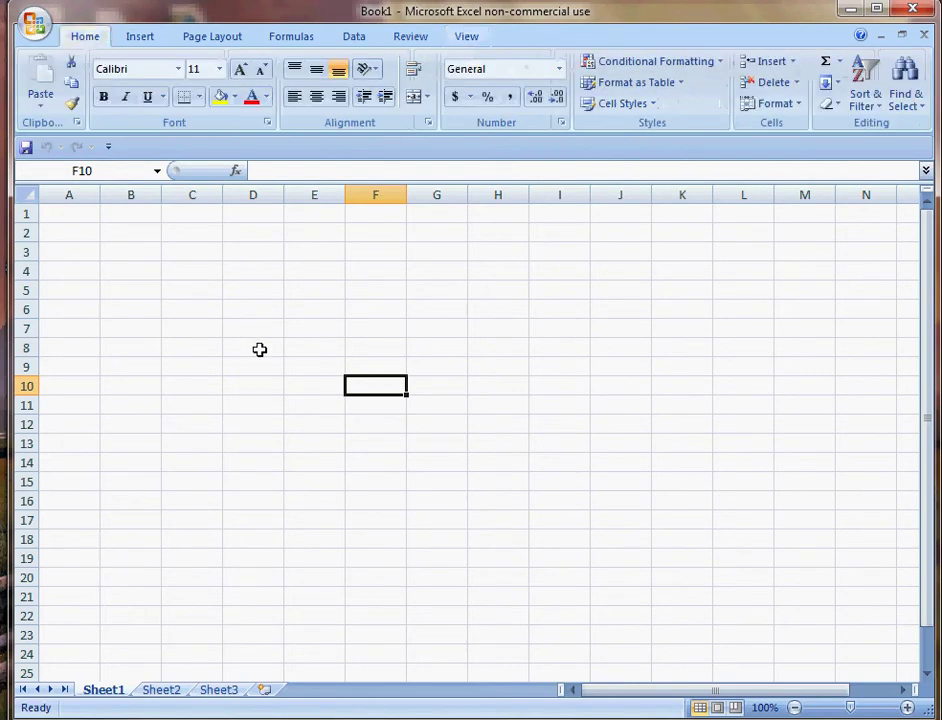
pyautogui.click(177, 69)
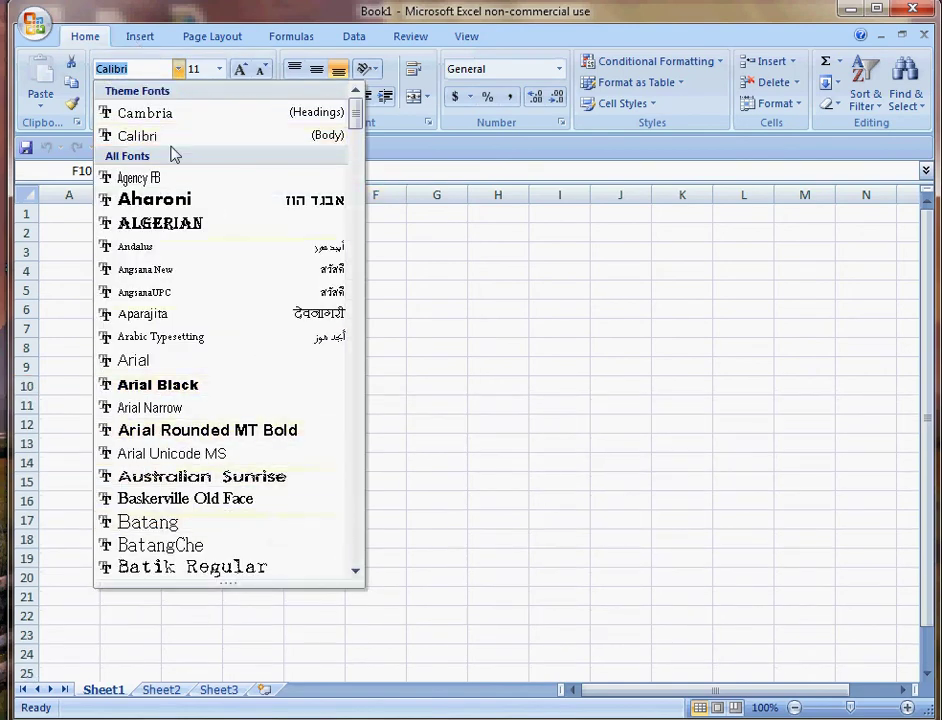
pyautogui.click(219, 69)
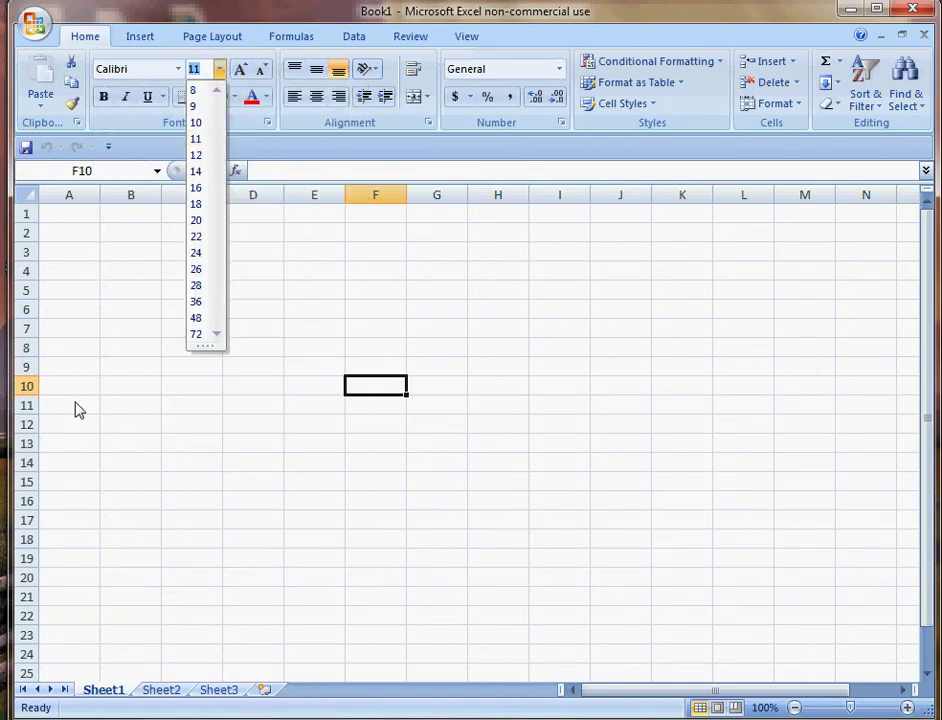
pyautogui.click(519, 311)
pyautogui.click(512, 78)
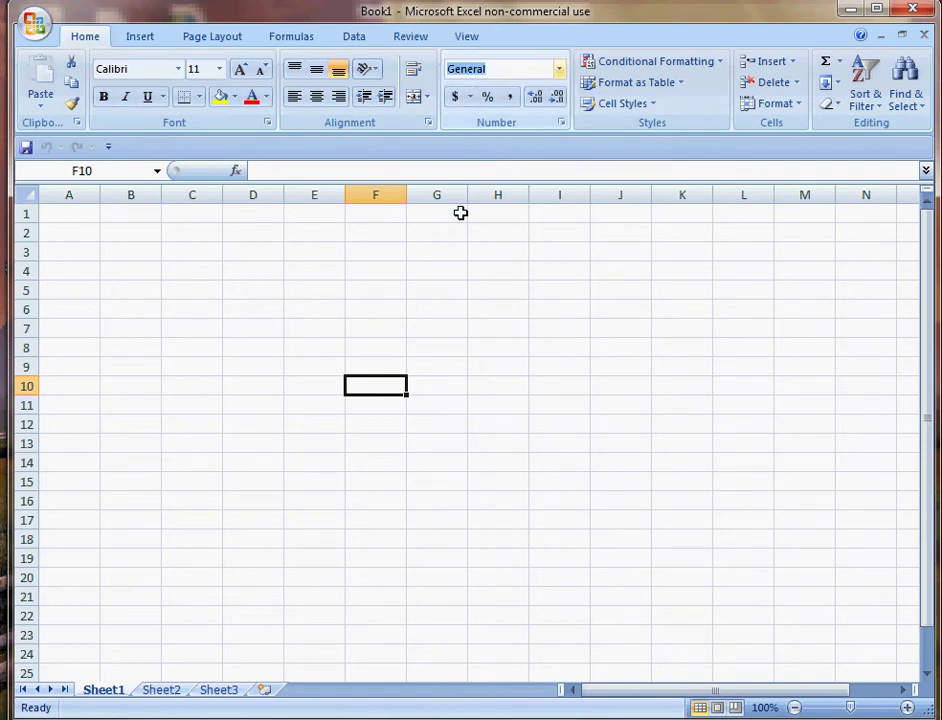
pyautogui.click(246, 309)
# Enter 565 in cell B3
pyautogui.click(139, 257)
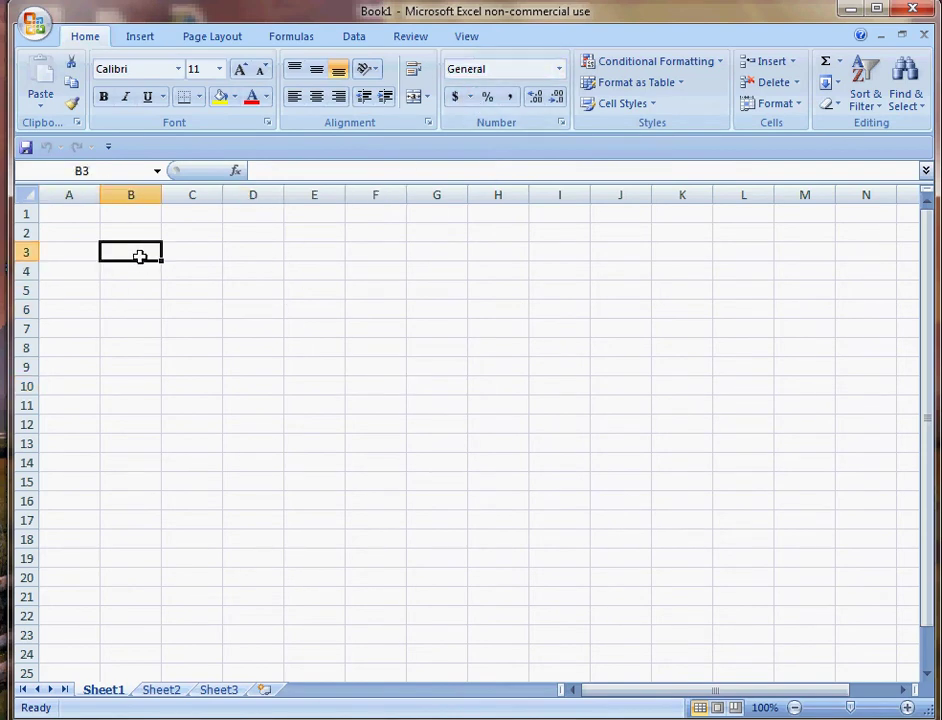
pyautogui.write('565')
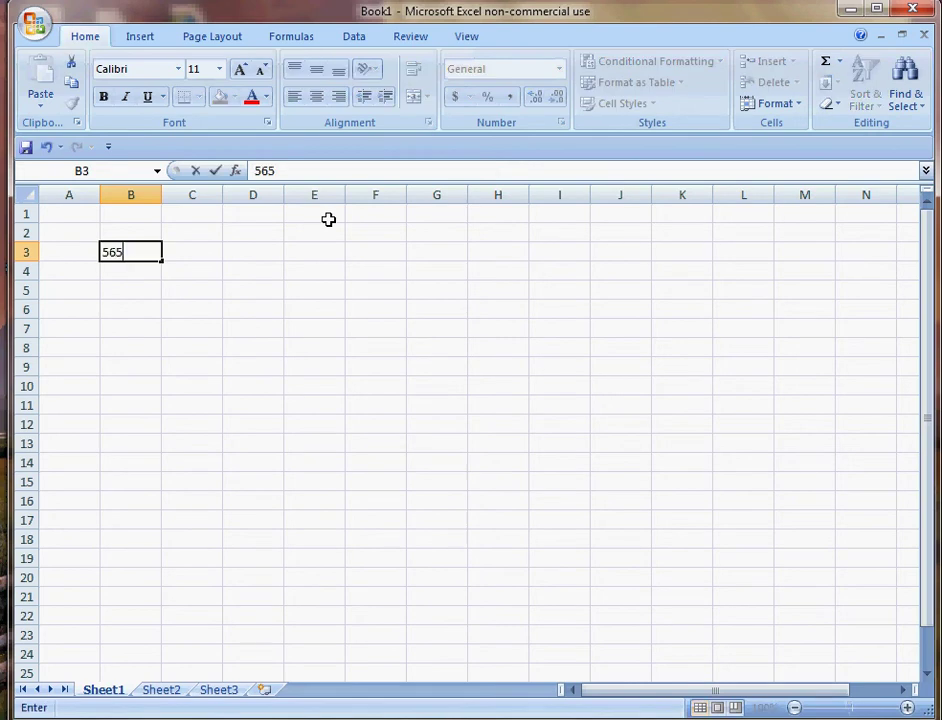
pyautogui.press('Return')
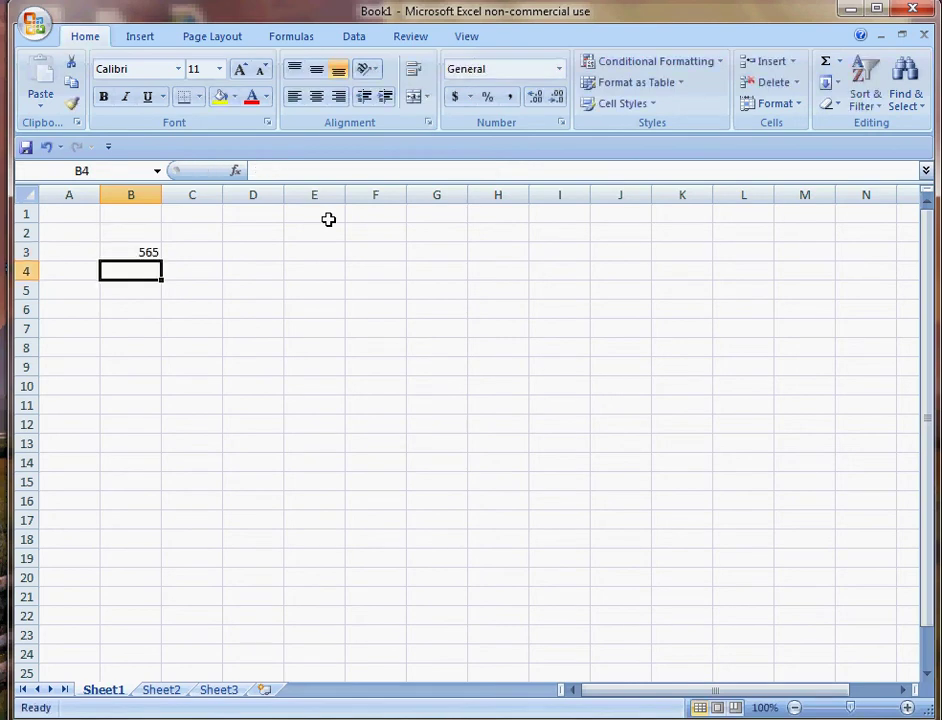
# Apply the Accounting format with a dollar sign to B3 and reduce it to zero decimal places
pyautogui.press('Up')
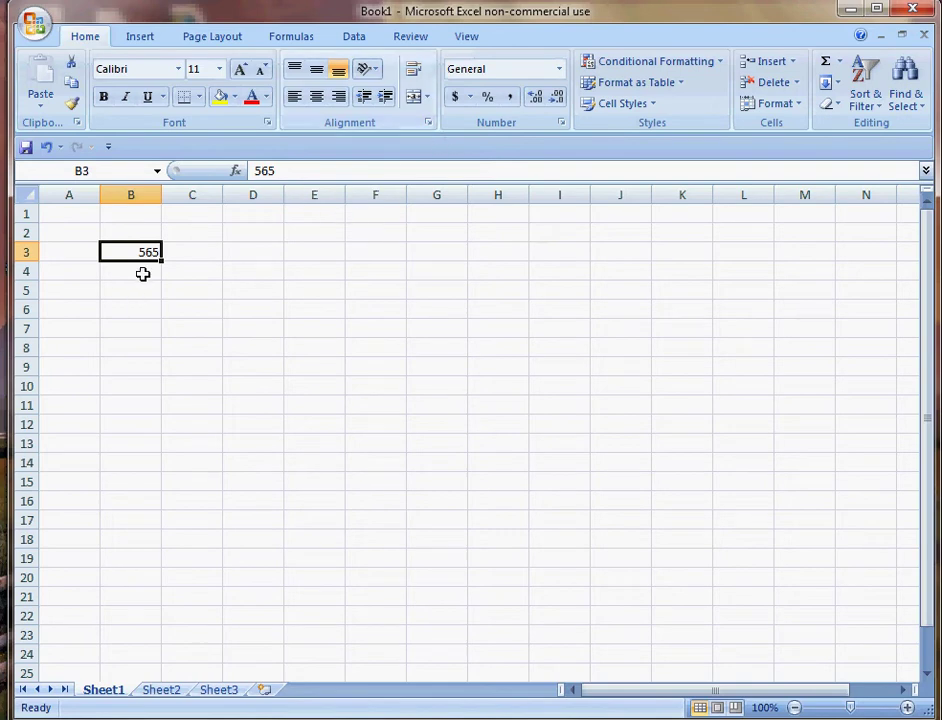
pyautogui.click(455, 97)
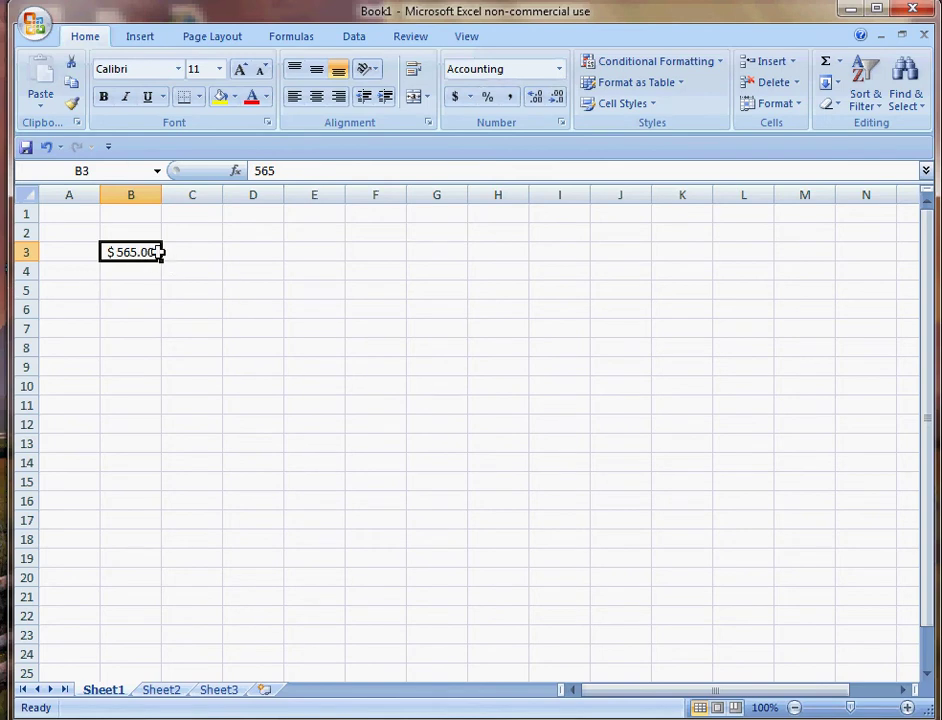
pyautogui.click(556, 96)
pyautogui.click(556, 96)
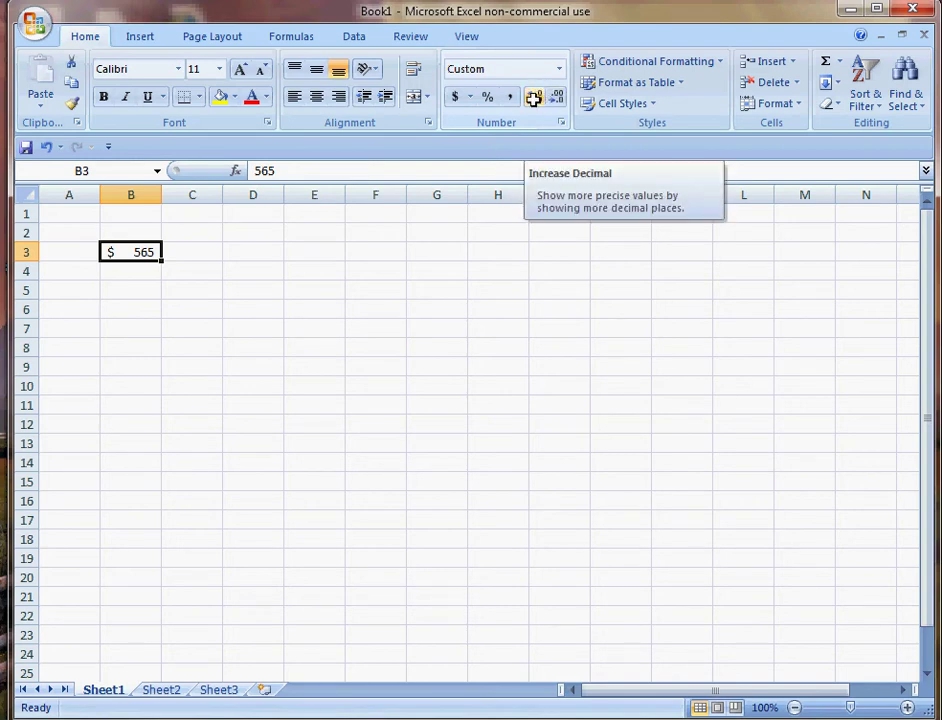
# Increase the number of decimal places displayed in B3 to about twelve
pyautogui.click(534, 100)
pyautogui.click(534, 100)
pyautogui.click(534, 100)
pyautogui.click(534, 100)
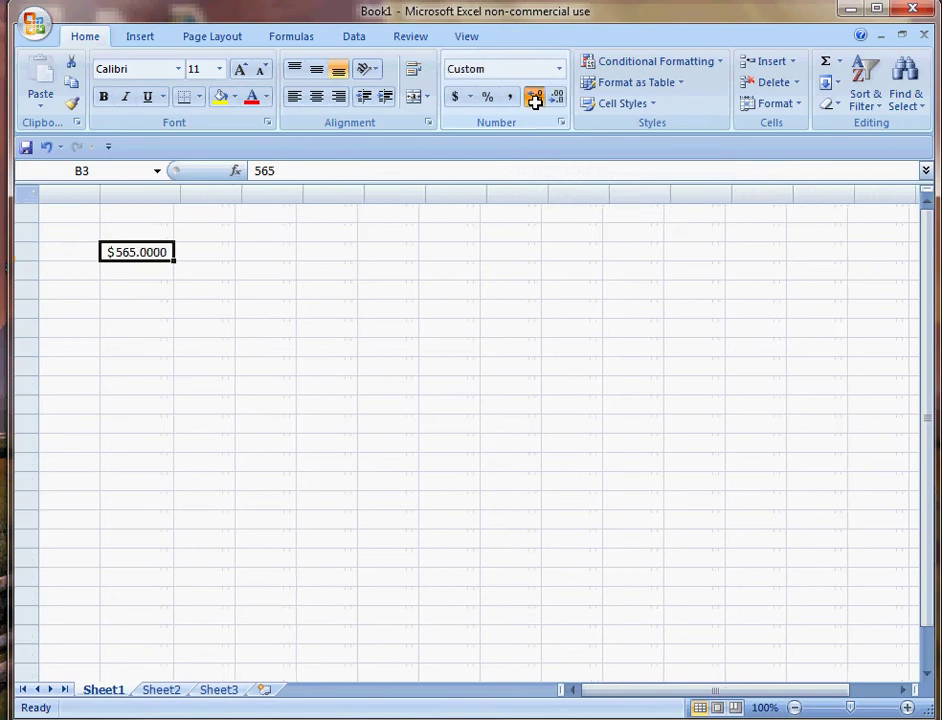
pyautogui.click(534, 100)
pyautogui.click(534, 100)
pyautogui.click(534, 100)
pyautogui.click(534, 100)
pyautogui.click(535, 101)
pyautogui.click(535, 101)
pyautogui.click(535, 101)
pyautogui.click(535, 101)
# Reduce B3 to zero decimal places and narrow column B to about its original width
pyautogui.doubleClick(555, 99)
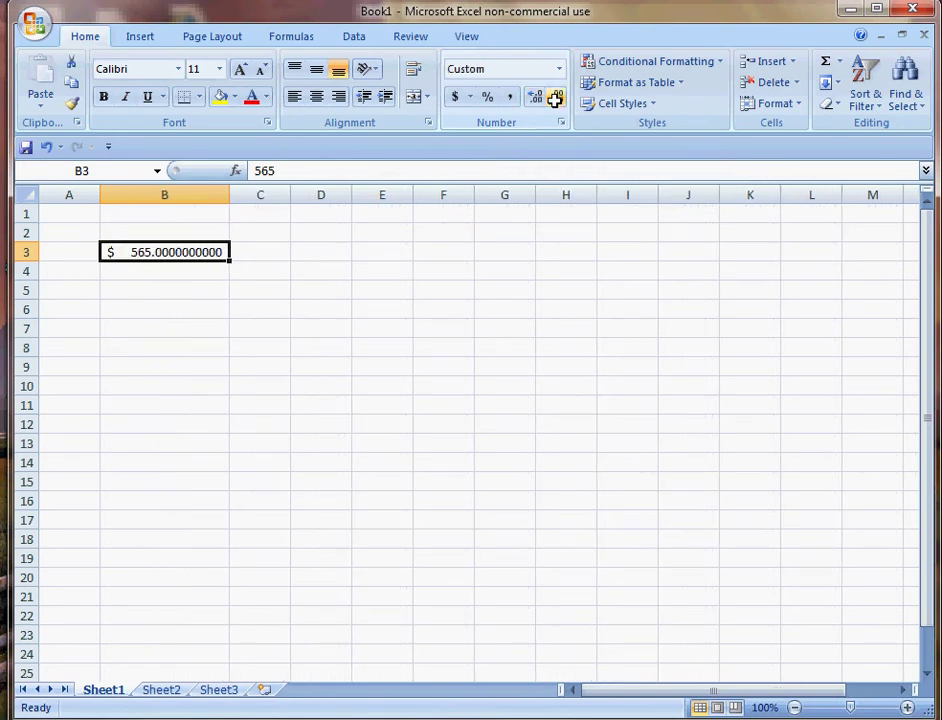
pyautogui.doubleClick(555, 99)
pyautogui.doubleClick(555, 99)
pyautogui.click(555, 99)
pyautogui.doubleClick(555, 99)
pyautogui.doubleClick(555, 99)
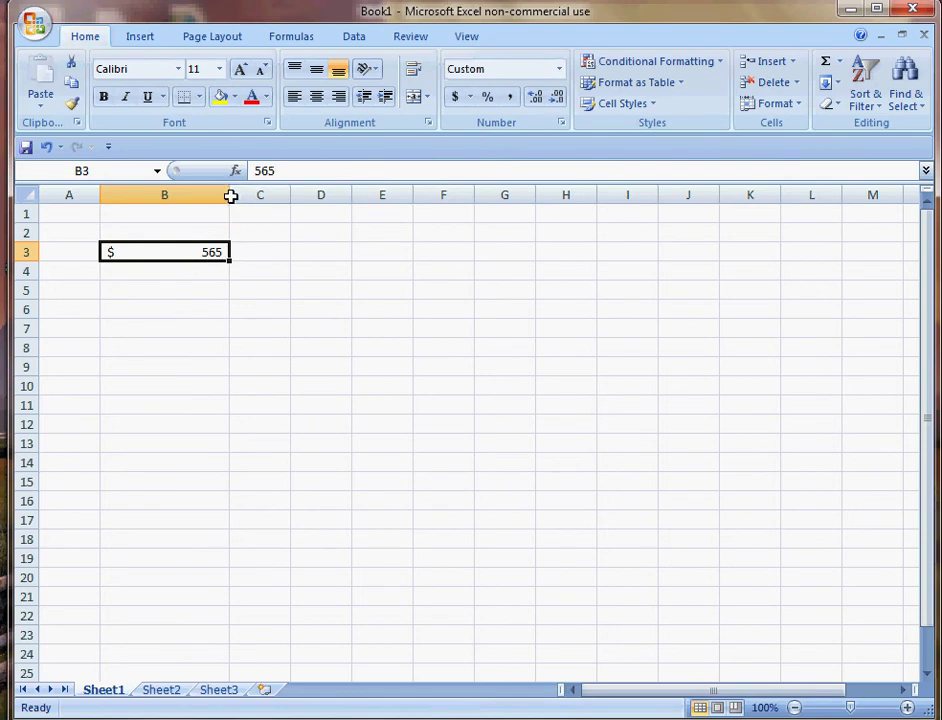
pyautogui.moveTo(229, 195); pyautogui.dragTo(159, 195)
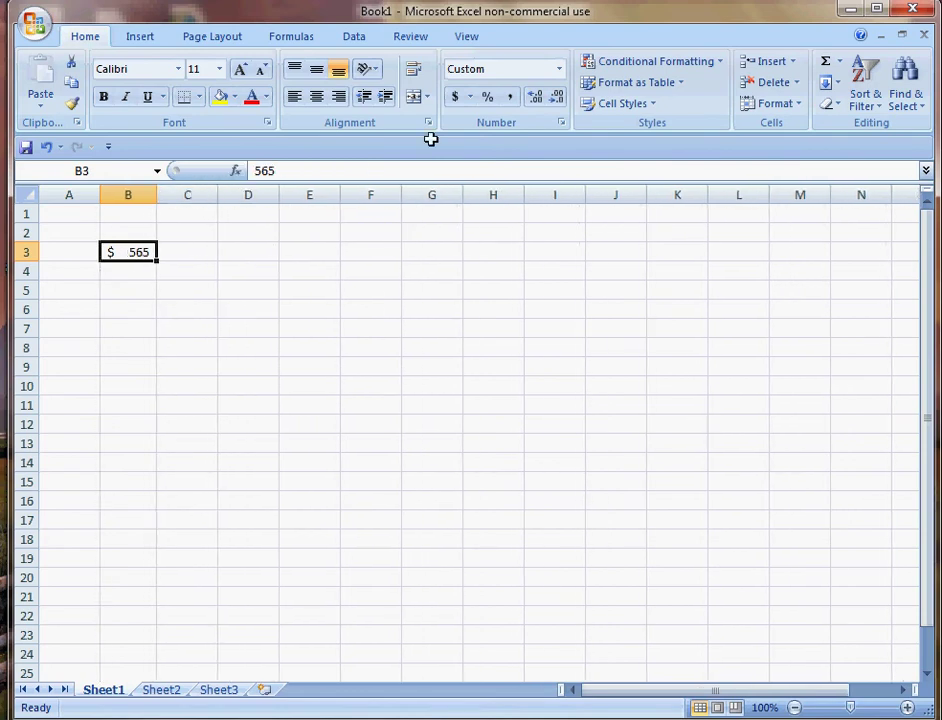
# Apply the Comma Style to B3 and change its value to 5651
pyautogui.click(511, 97)
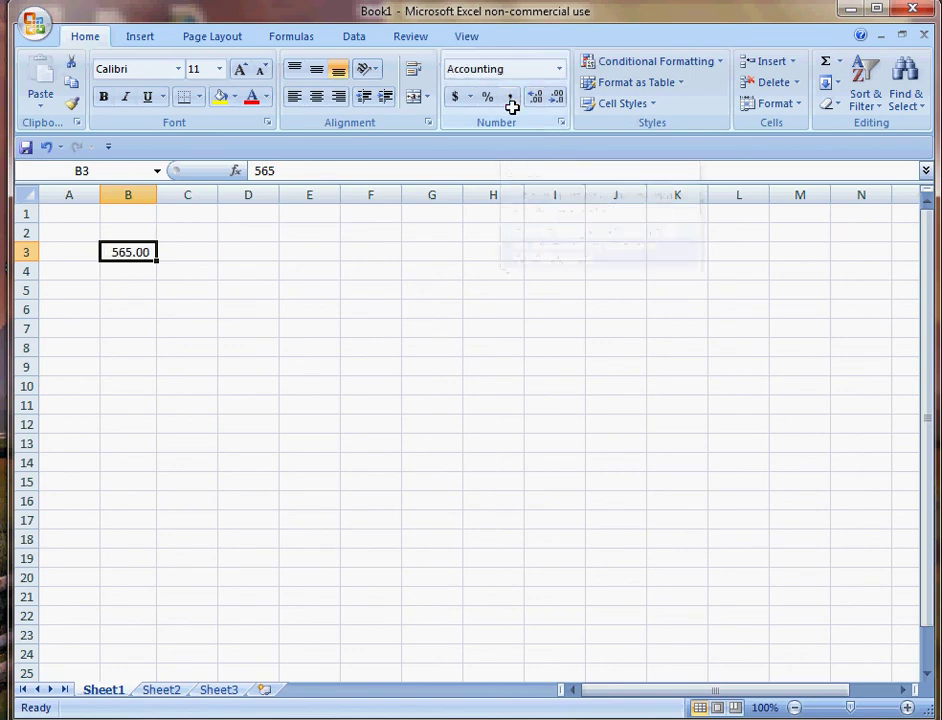
pyautogui.doubleClick(155, 252)
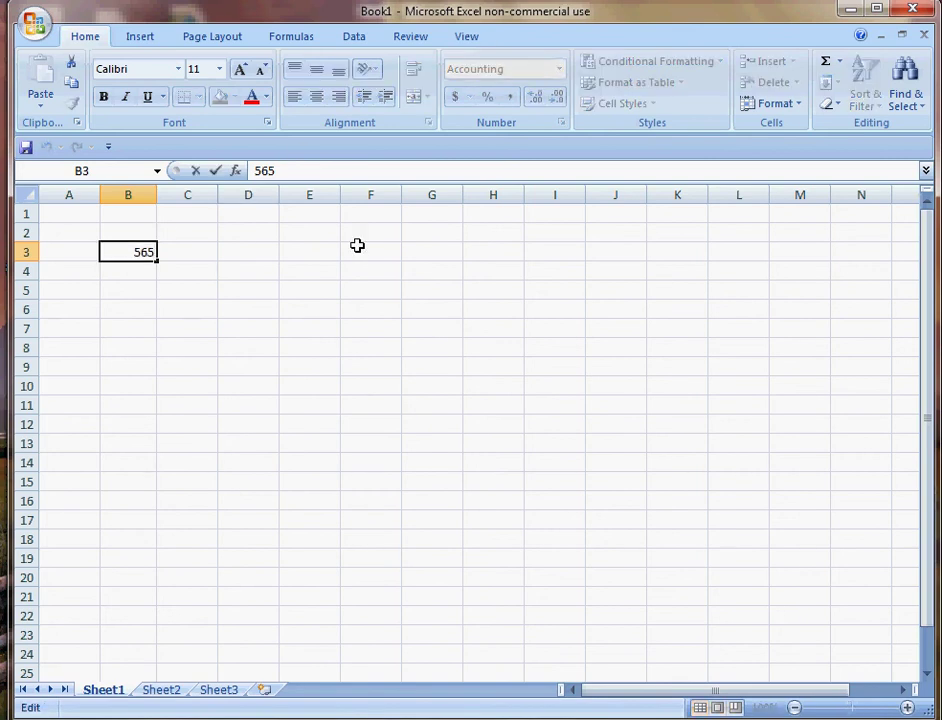
pyautogui.write('1')
pyautogui.press('Return')
pyautogui.press('Up')
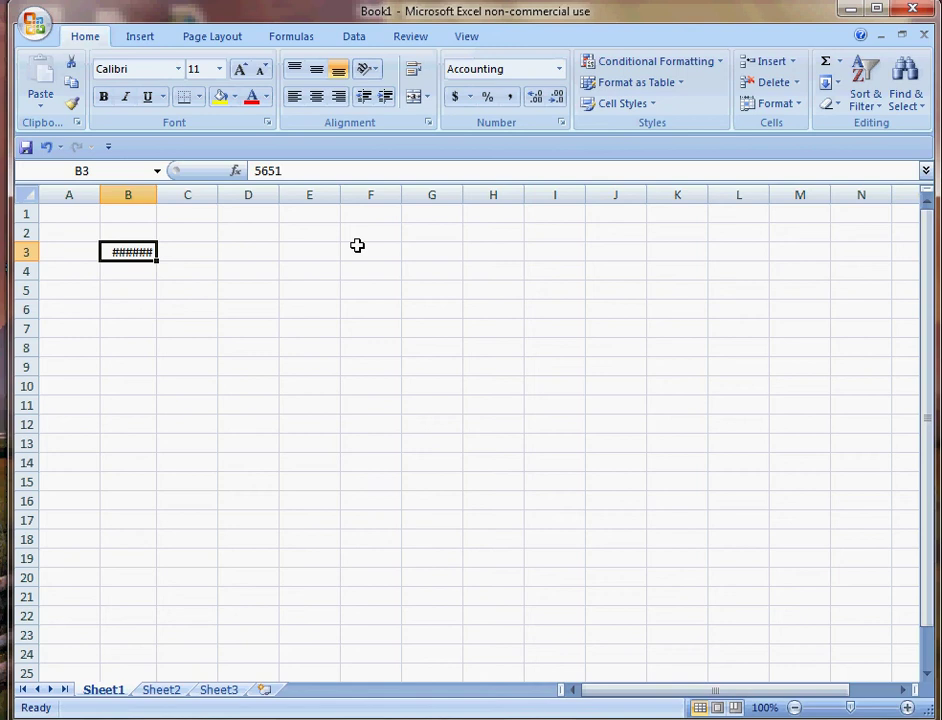
# AutoFit column B to its contents, try a width too narrow for the number, and AutoFit the column again
pyautogui.doubleClick(157, 196)
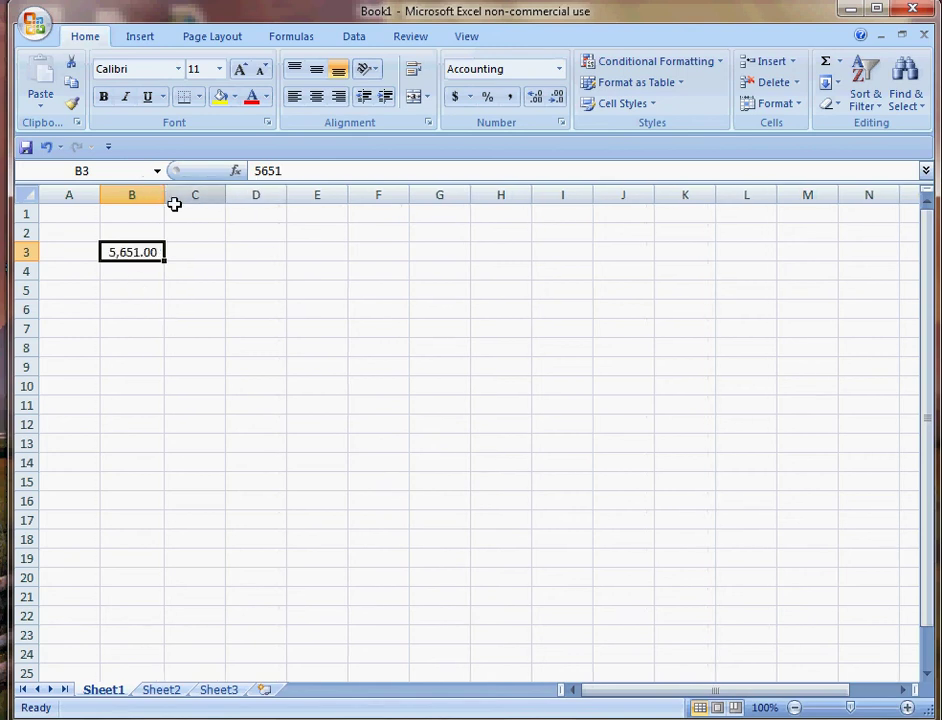
pyautogui.moveTo(170, 200)
pyautogui.mouseDown()
pyautogui.moveTo(159, 202)
pyautogui.moveTo(166, 197)
pyautogui.mouseUp()
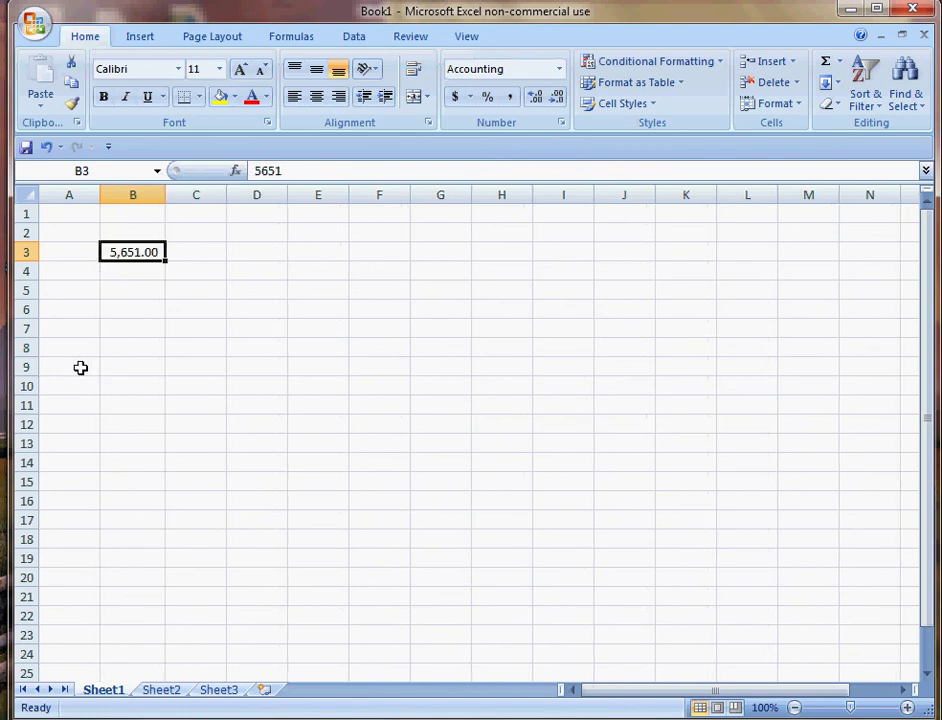
pyautogui.moveTo(166, 196); pyautogui.dragTo(149, 196)
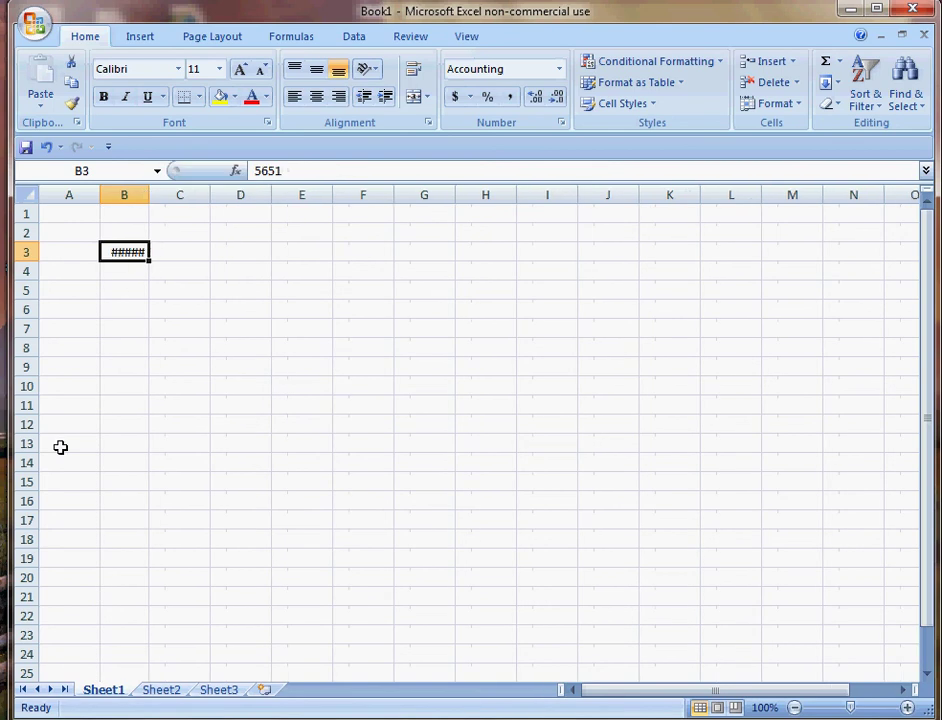
pyautogui.doubleClick(149, 196)
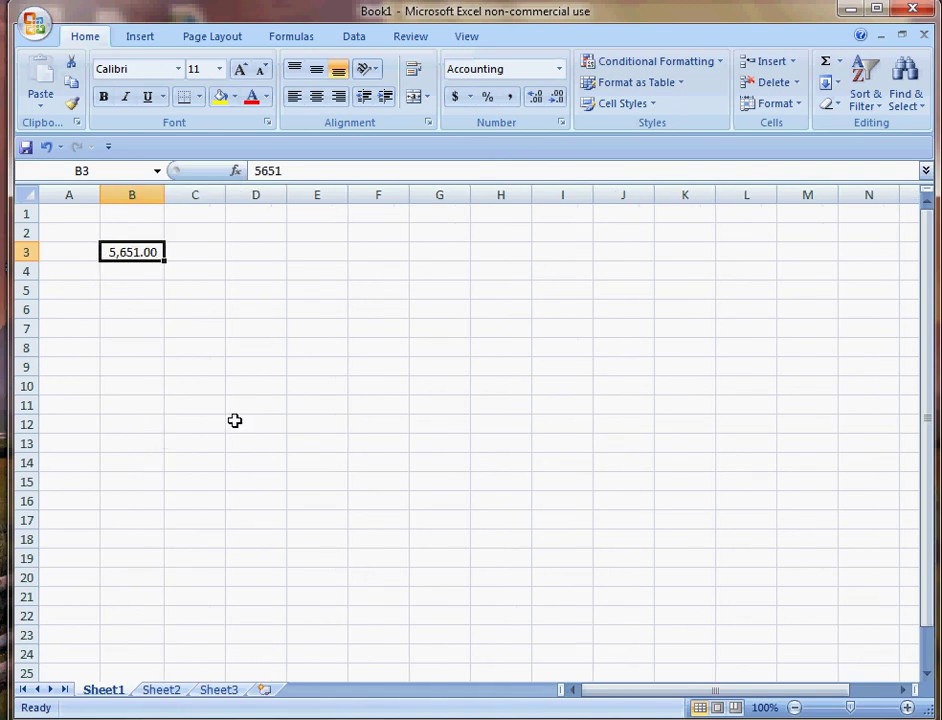
pyautogui.click(558, 67)
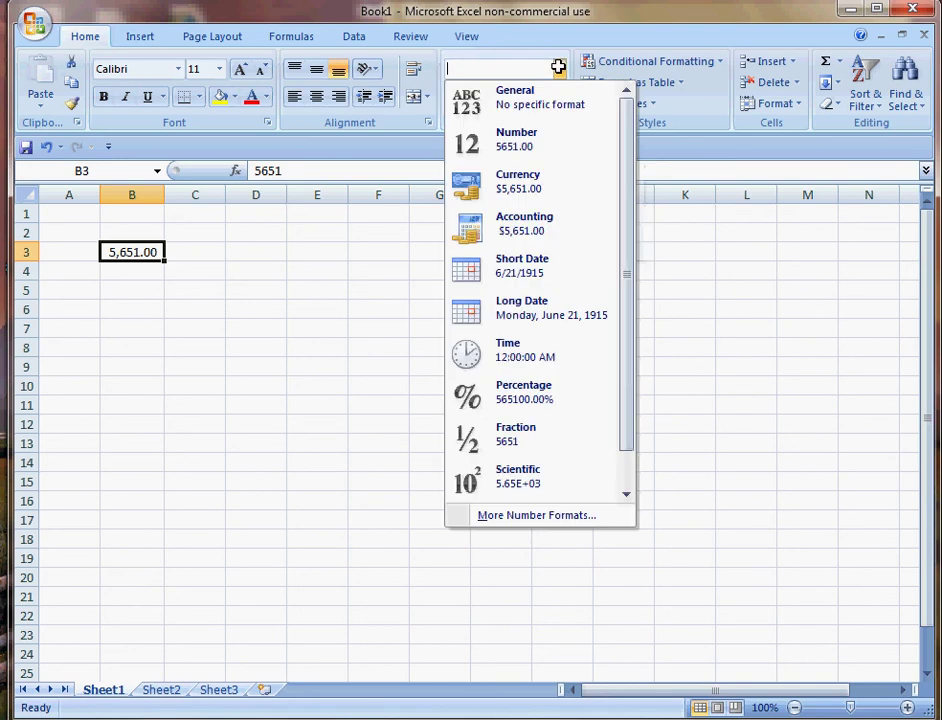
pyautogui.press('Down')
pyautogui.press('Down')
pyautogui.press('Down')
pyautogui.press('Return')
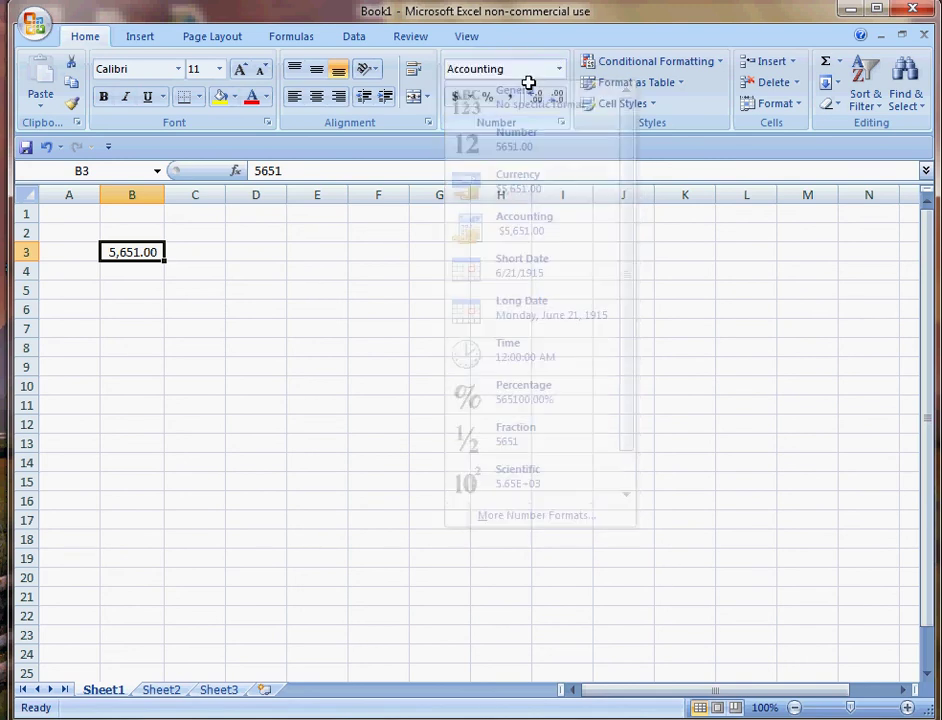
# Try the Percentage number format on B3 and replace it with the Fraction format
pyautogui.click(558, 68)
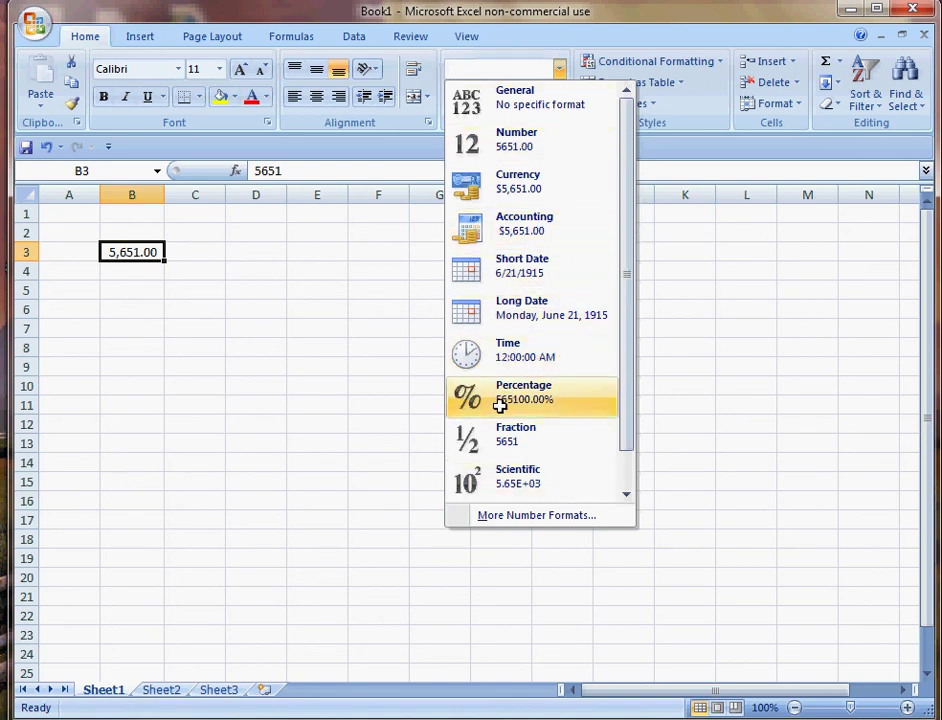
pyautogui.click(530, 400)
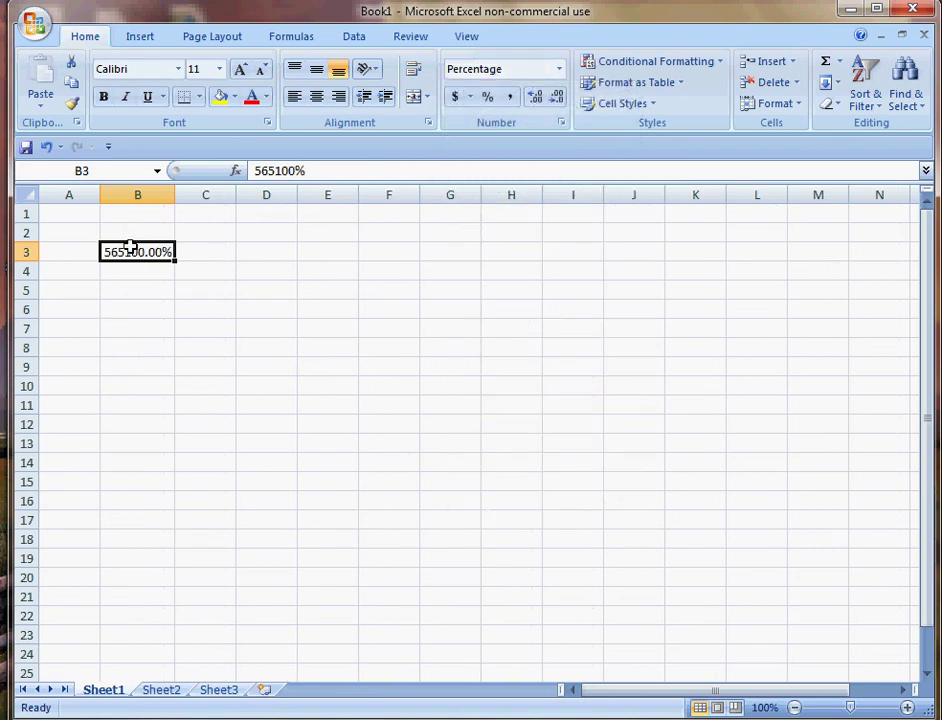
pyautogui.click(558, 68)
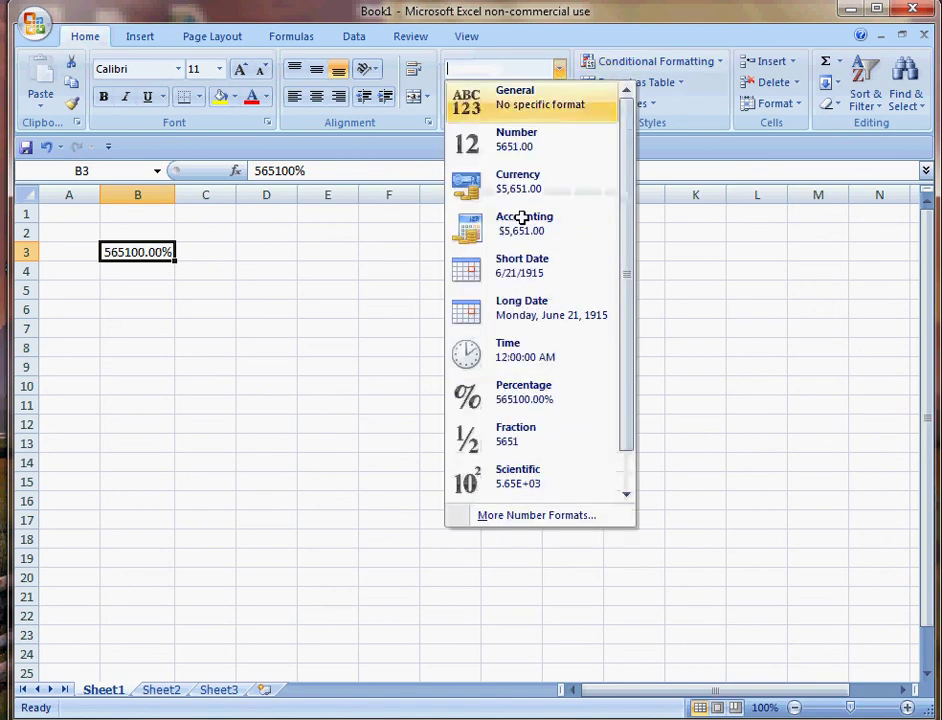
pyautogui.click(513, 443)
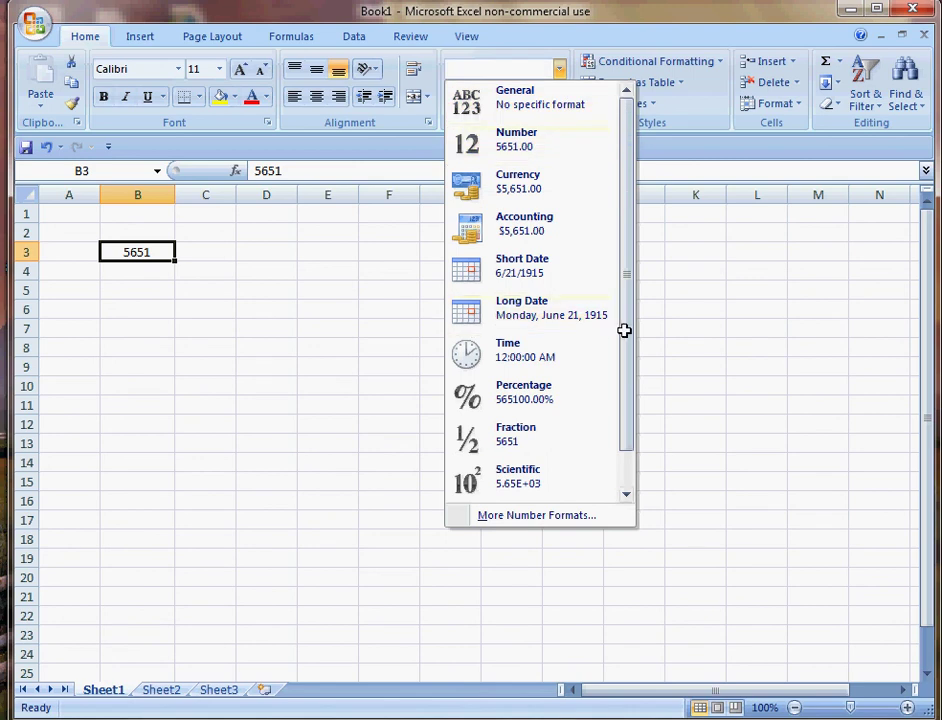
# Apply the Scientific number format to B3 and review the remaining number formats on offer without choosing another
pyautogui.moveTo(624, 330); pyautogui.dragTo(616, 398)
pyautogui.click(530, 433)
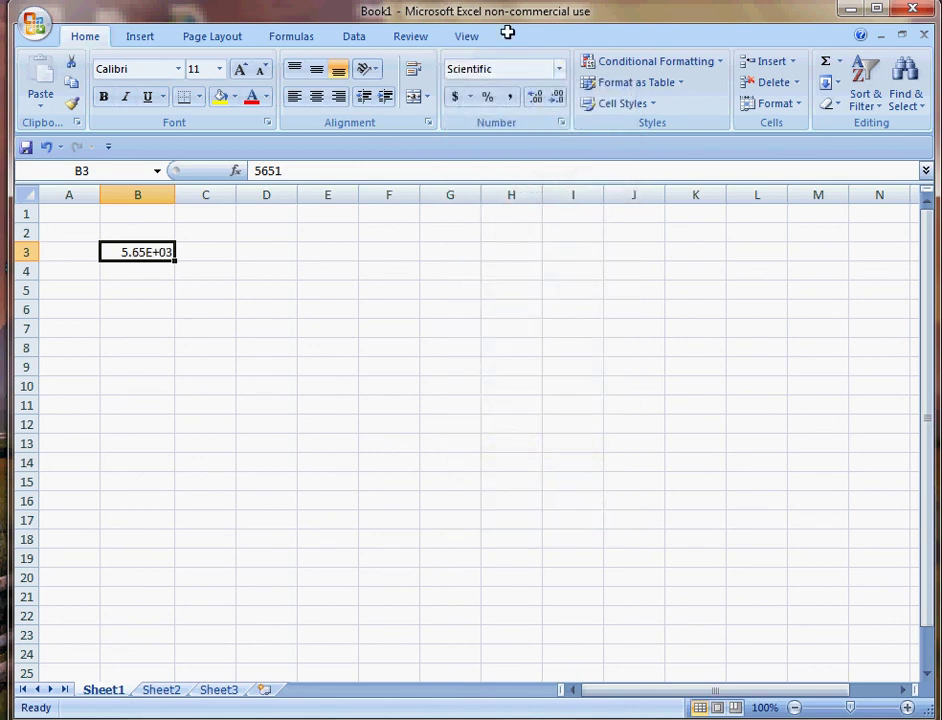
pyautogui.click(557, 72)
pyautogui.scroll(-1, 616, 447)
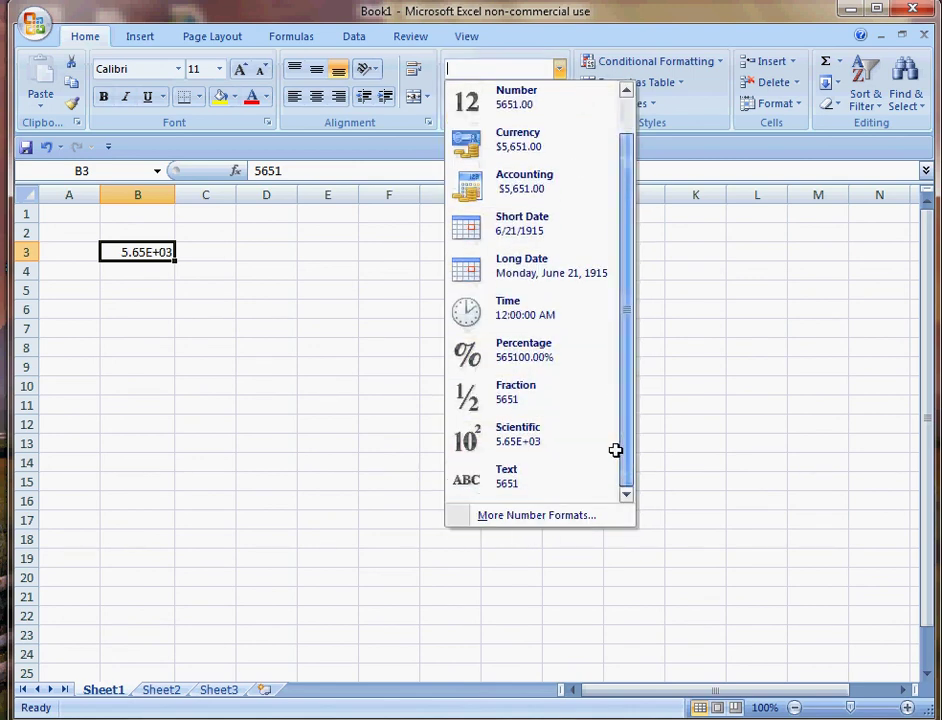
pyautogui.click(468, 3)
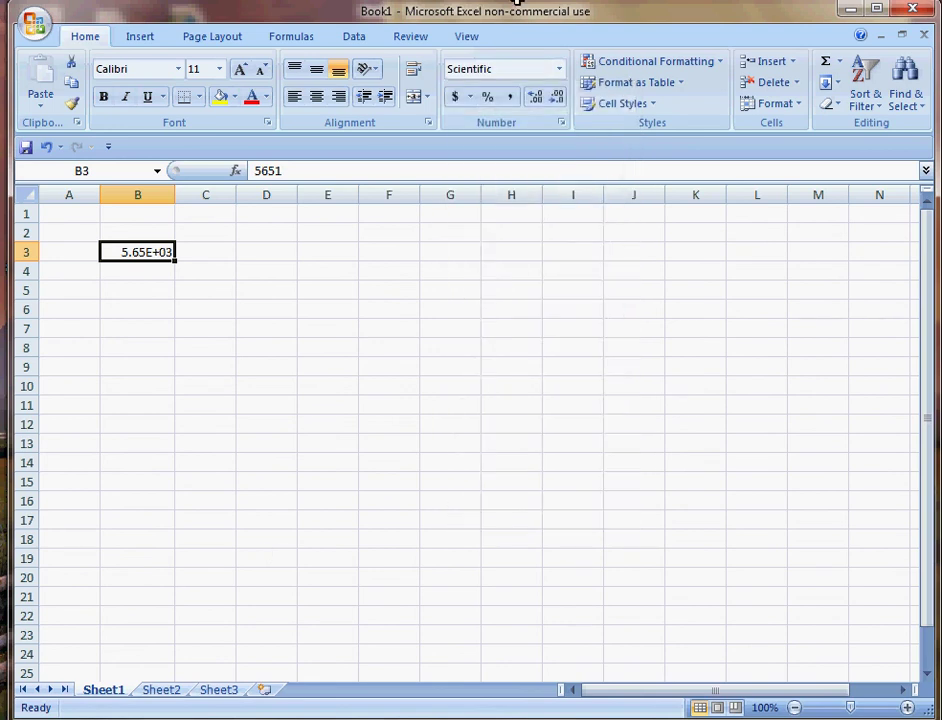